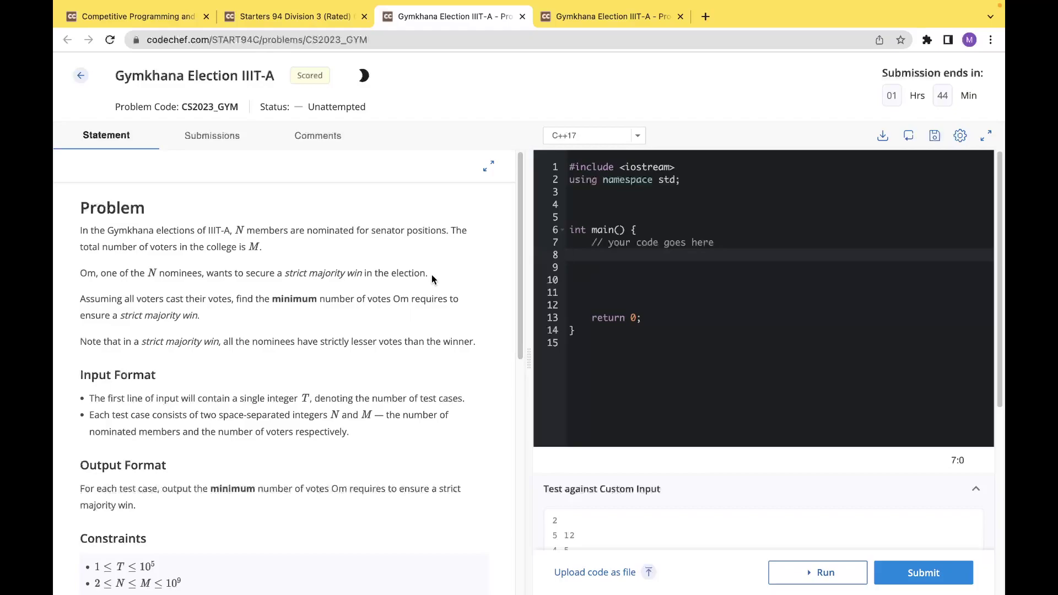
type("in")
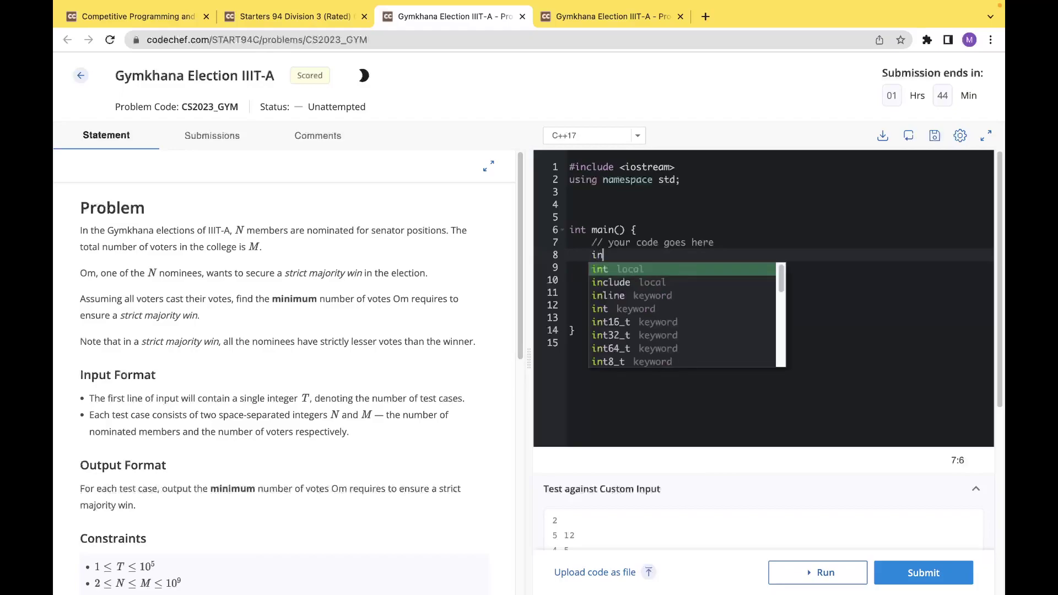
type("t t;")
Write int t; cin >> t; while(t--){ with int n, m; declared inside the loop
key("Return")
type("c")
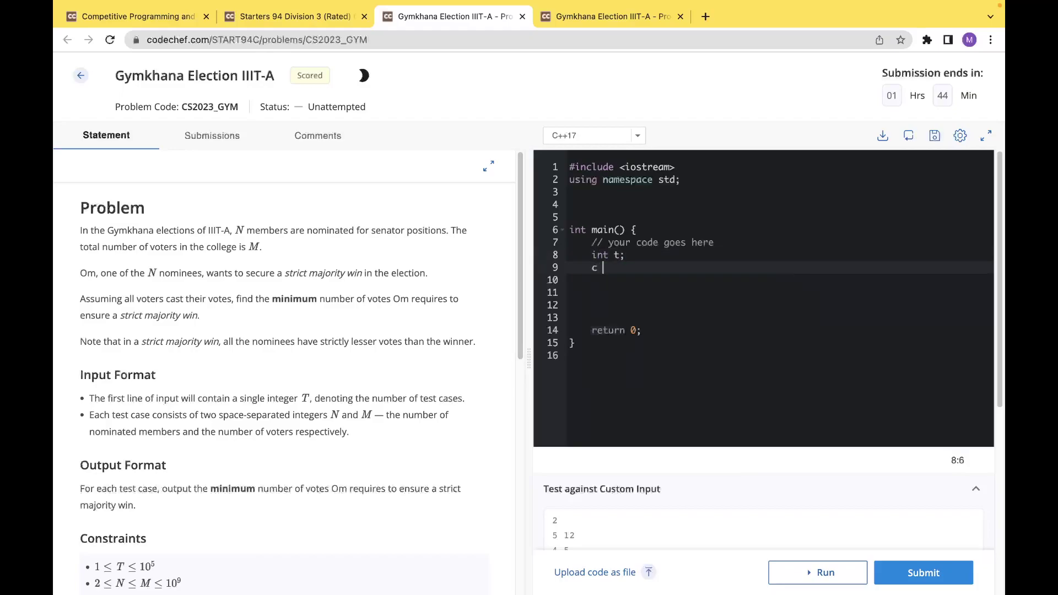
type("in >> ")
type("t;")
key("Return")
type("while(T")
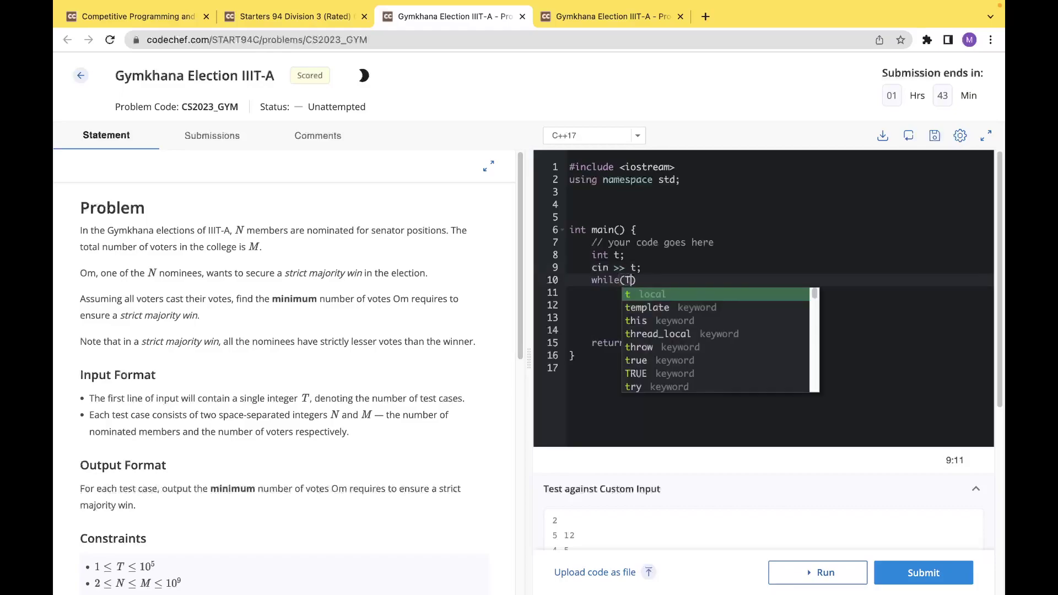
key("BackSpace")
type("t--")
key("Right")
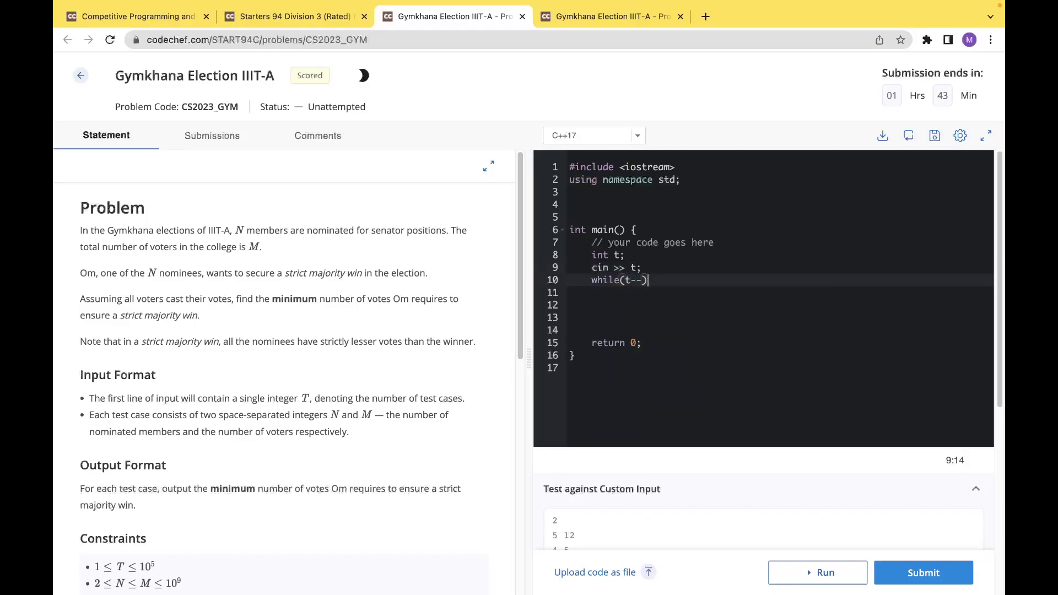
type("{")
key("Return")
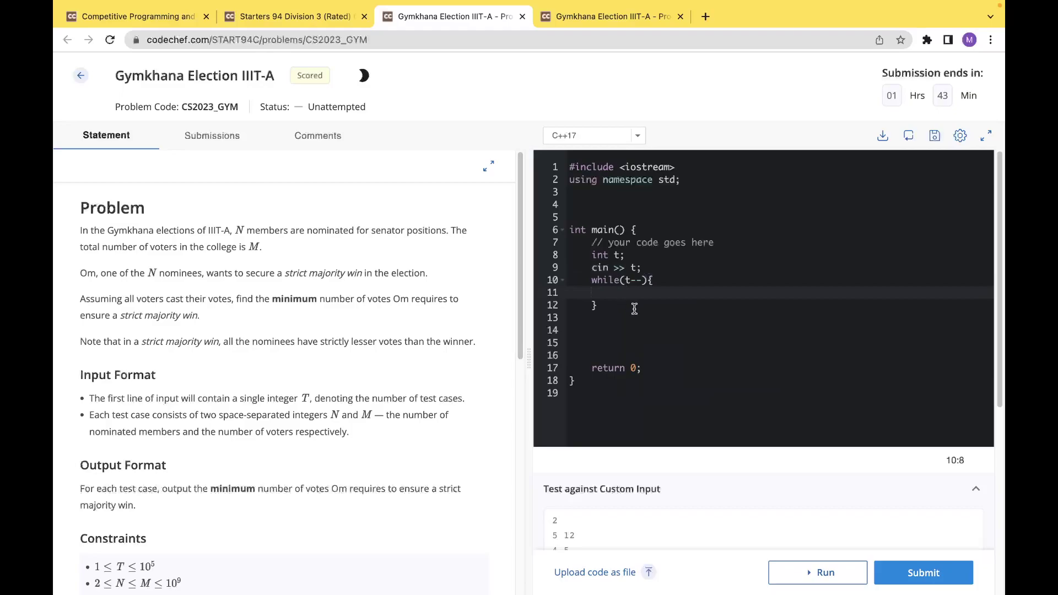
type("int ")
type("n , m")
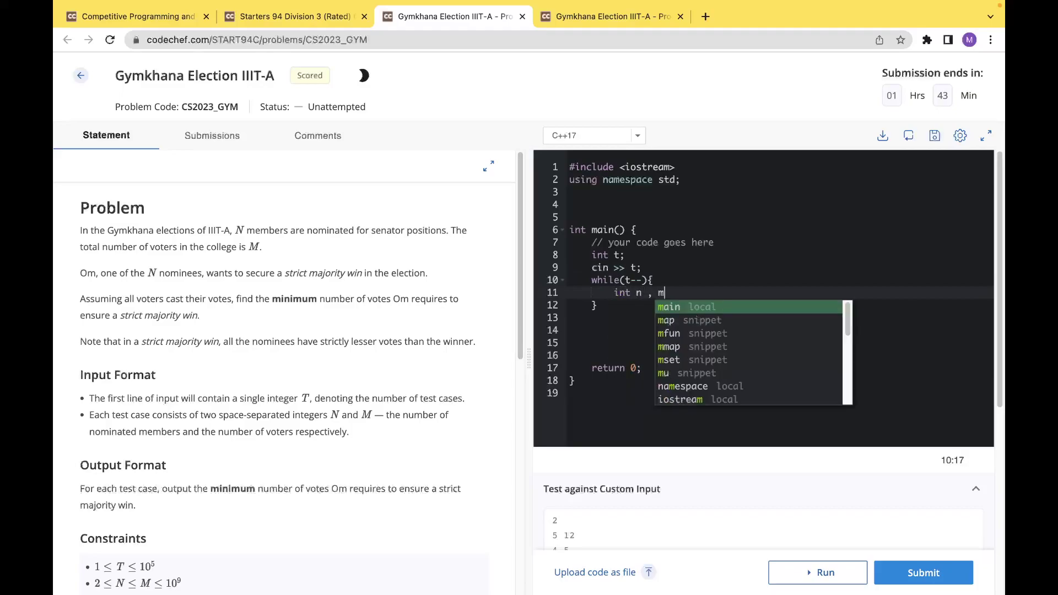
type(" ;")
key("Return")
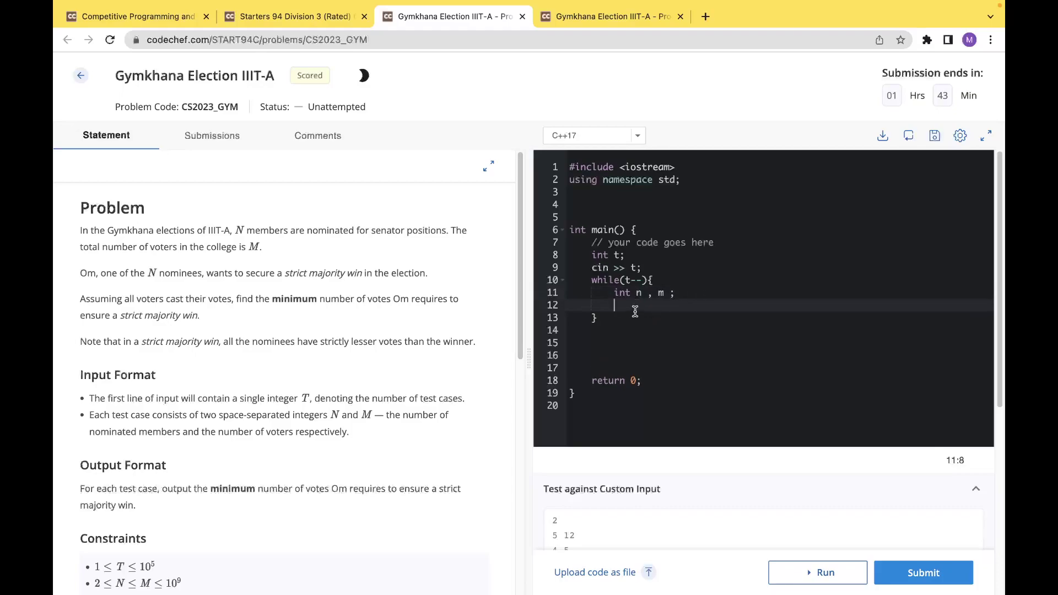
key("Return")
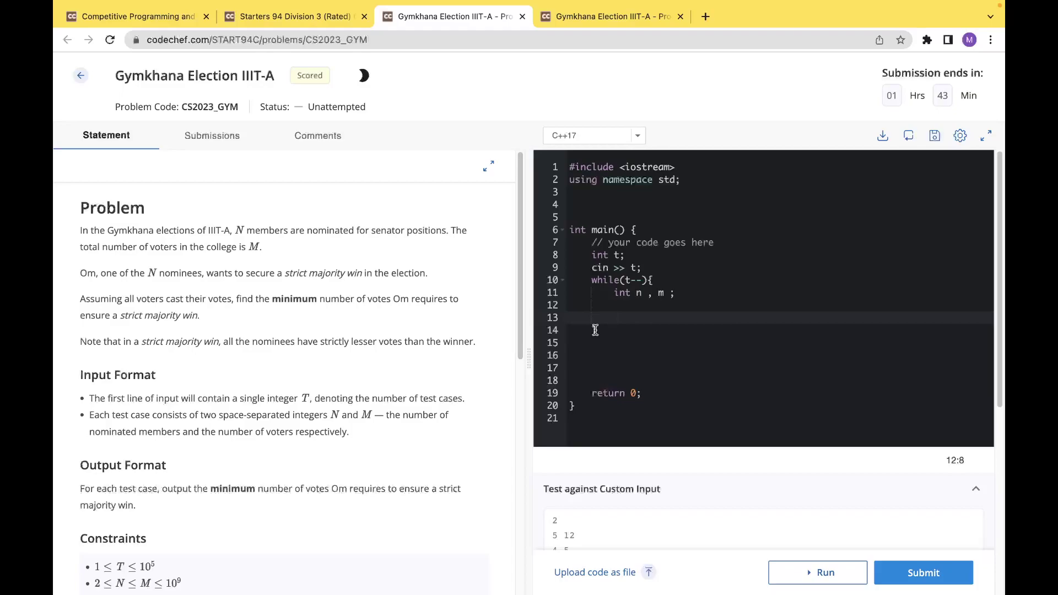
type("// rese")
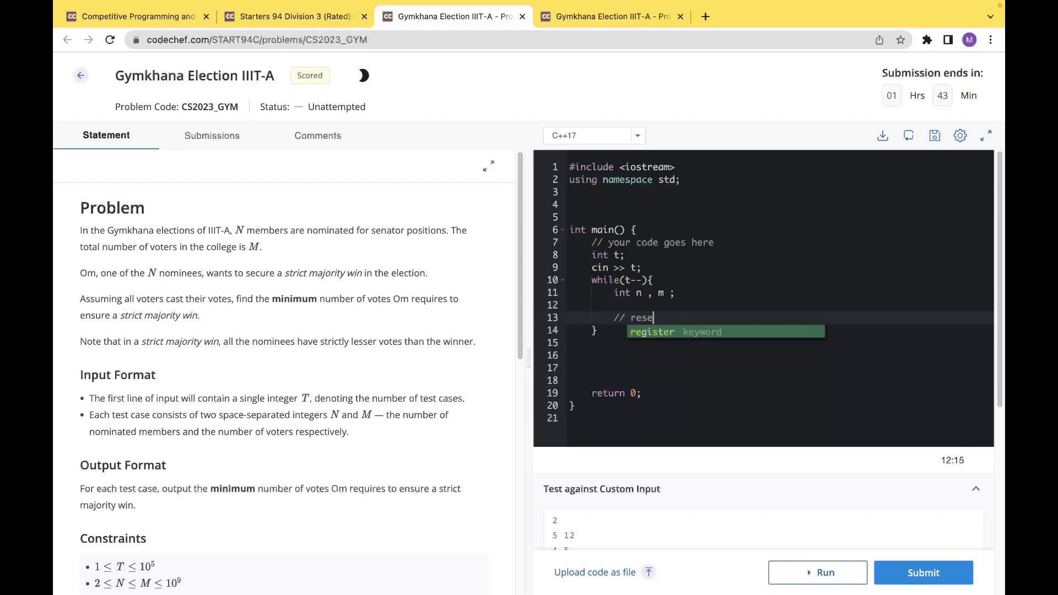
key("BackSpace")
type("t of nominees ")
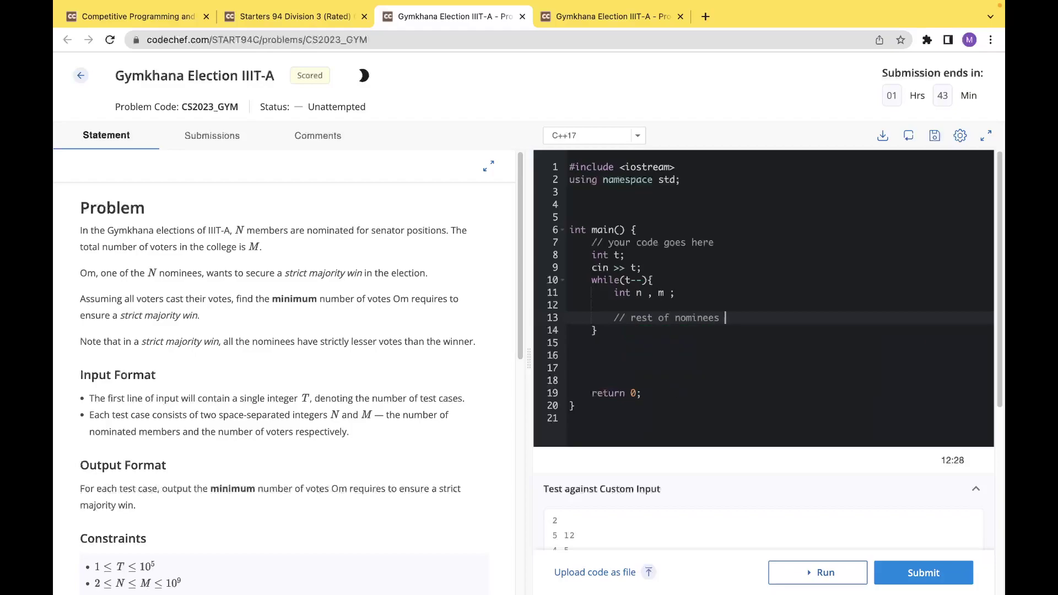
type("are n-1")
Add the comment '// rest of nominees are n-1' inside the while loop
key("Return")
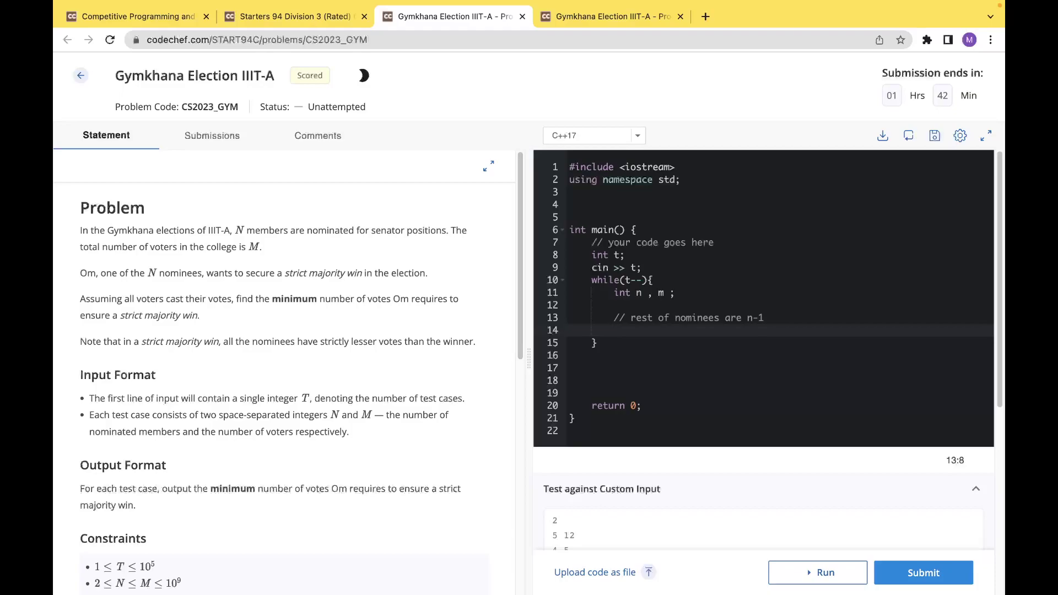
type("int numbe")
type("r_of_vot")
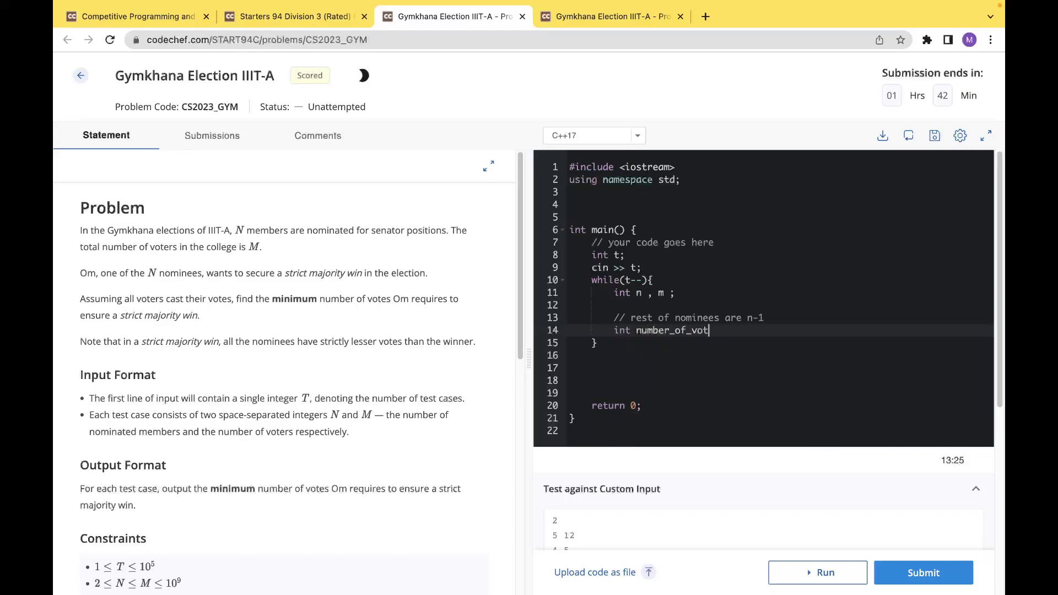
type("es = m/2 +1")
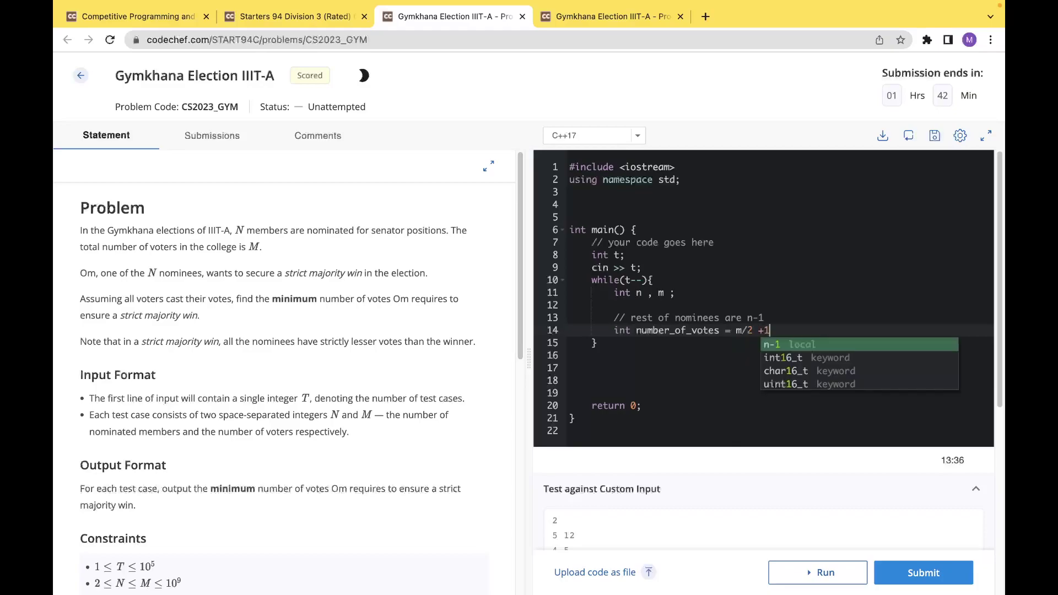
Add int number_of_votes = m/2 + 1; below the comment
key("BackSpace")
type("1;")
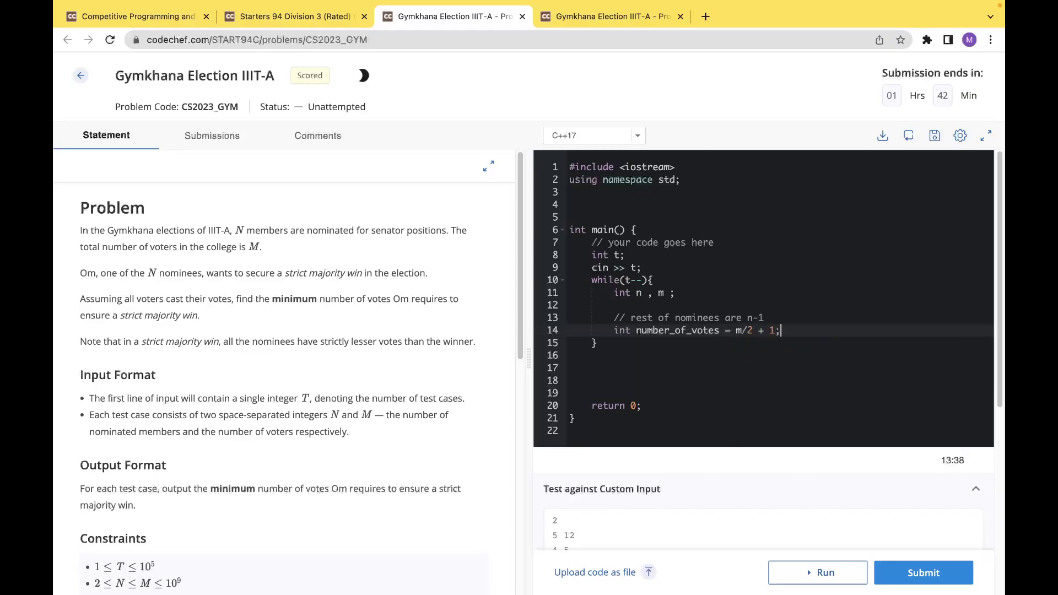
key("Return")
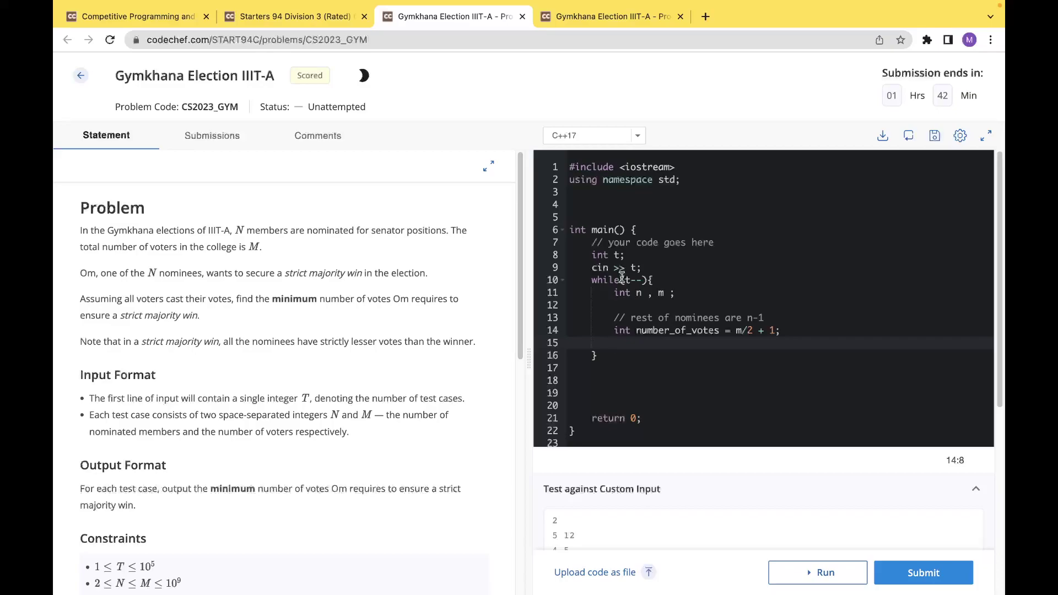
scroll(248, 372, "down", 3)
scroll(207, 414, "down", 2)
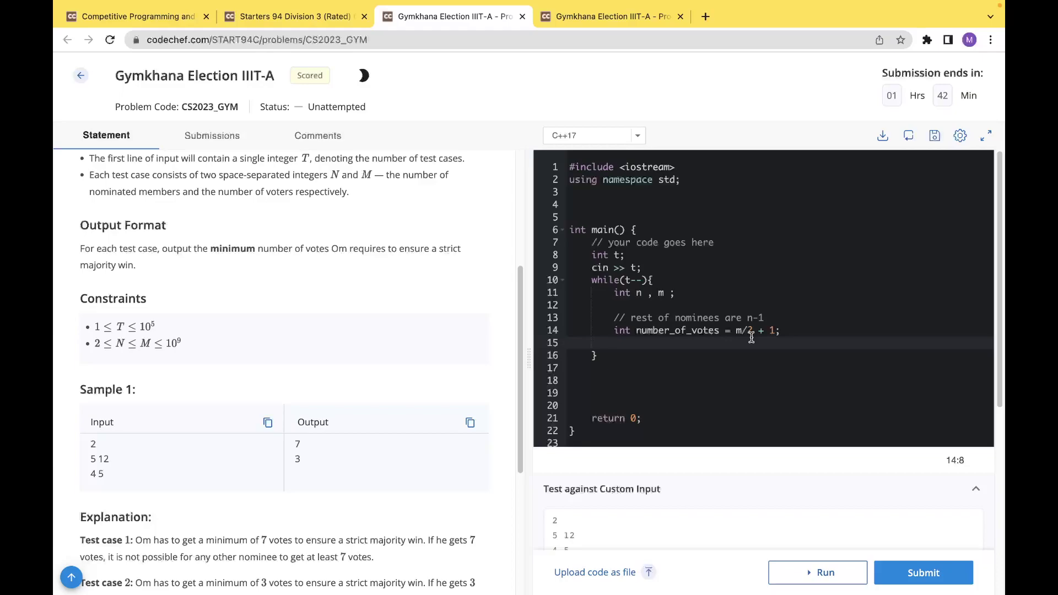
type("cout")
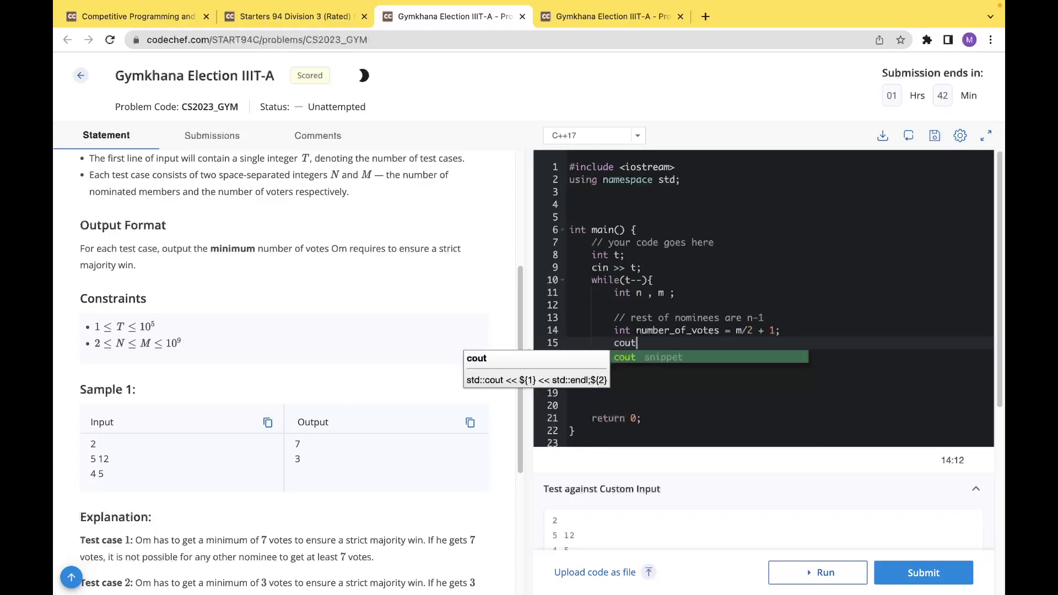
type(" << nu")
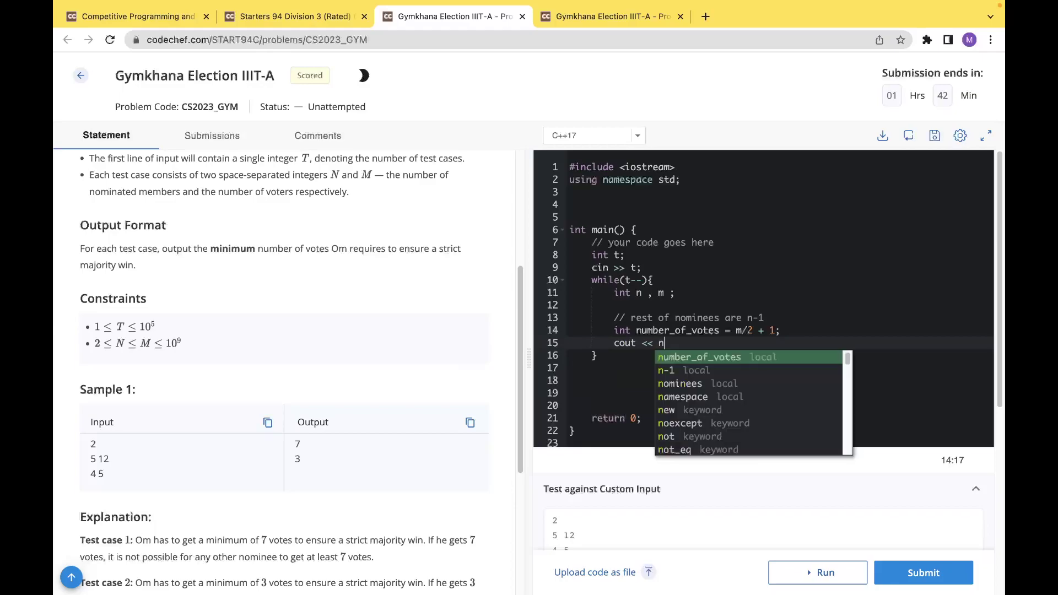
Add cout << number_of_votes << endl; on line 15, accepting the autocomplete
key("Return")
type("<< ")
type("endl;")
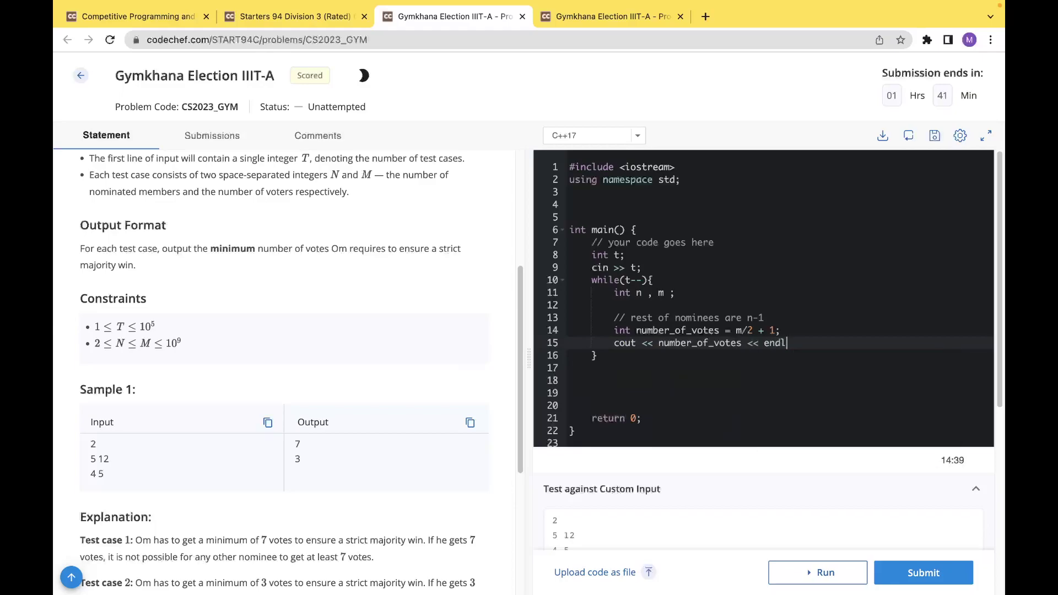
Run the code on the custom input and check the Status and Output panel
left_click(818, 572)
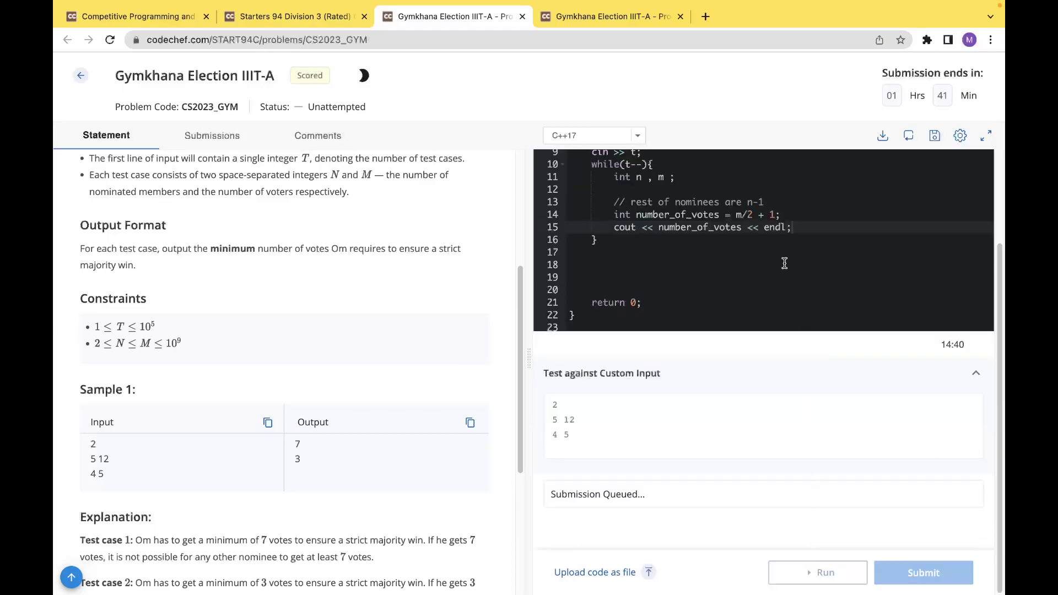